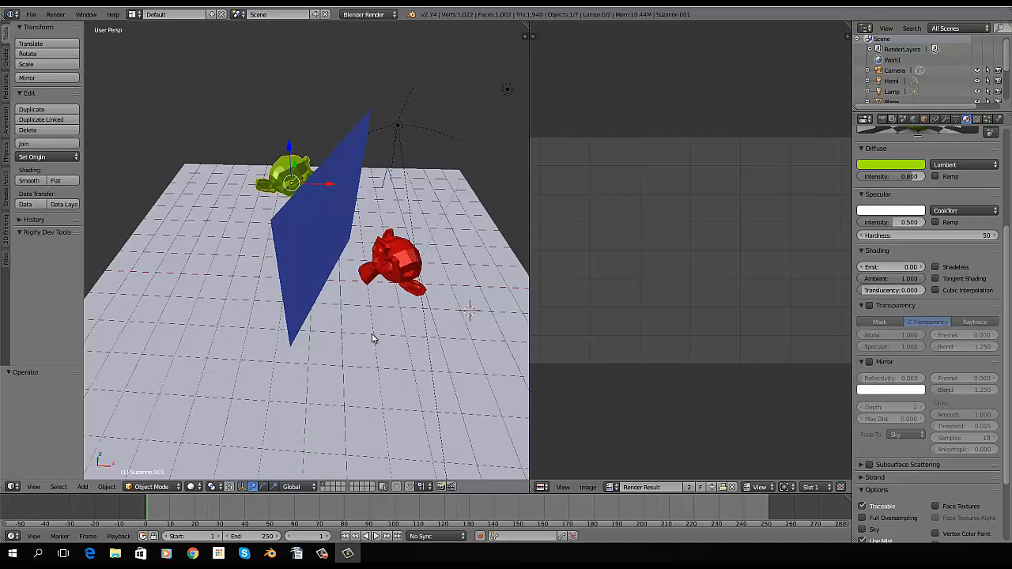
Step: Enable mirror reflection on the blue upright plane's material with a reflectivity of 0.81
{"action": "middle_click_drag", "start_coordinate": [373, 339], "coordinate": [376, 312]}
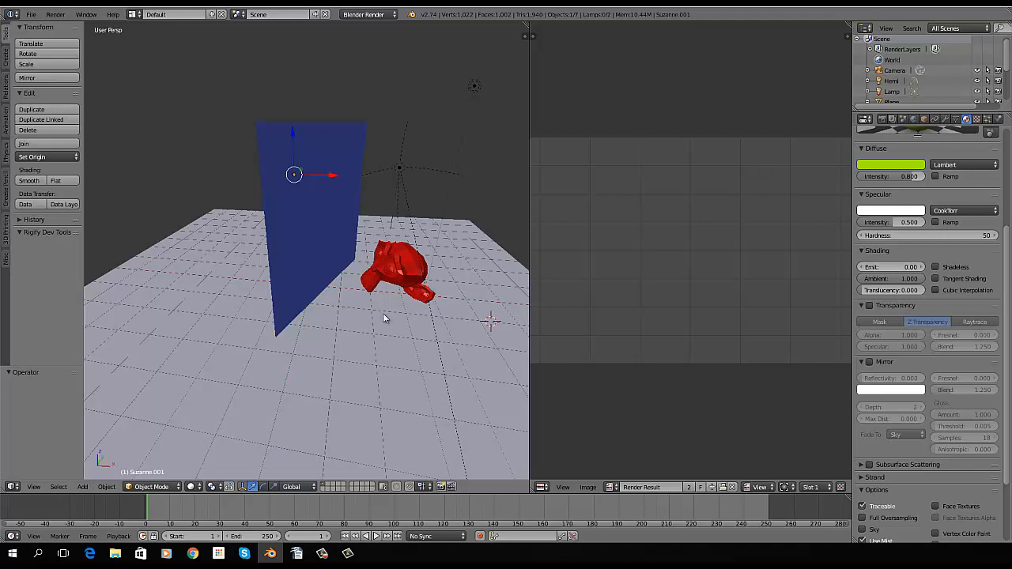
{"action": "right_click", "coordinate": [301, 220]}
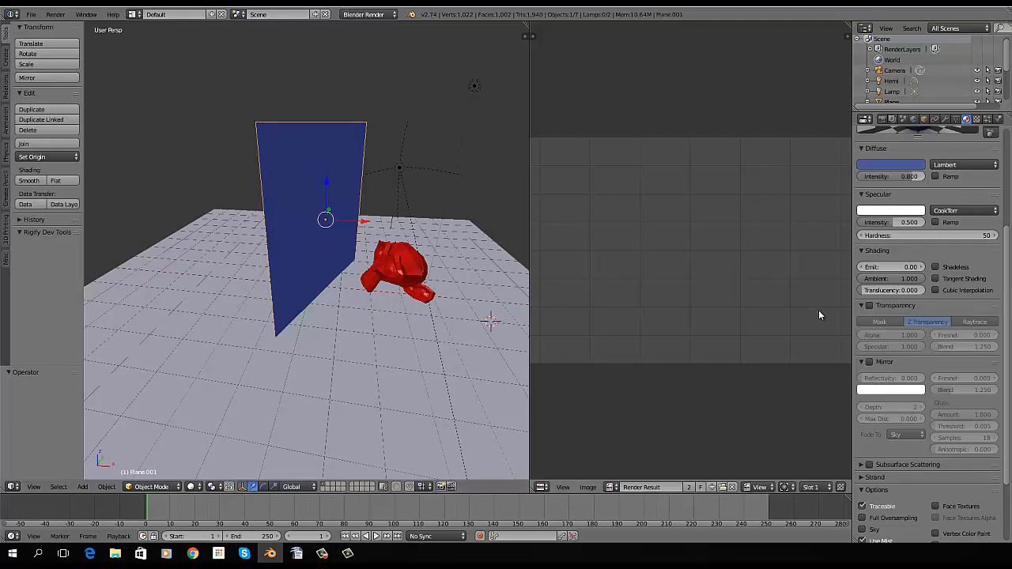
{"action": "left_click", "coordinate": [868, 361]}
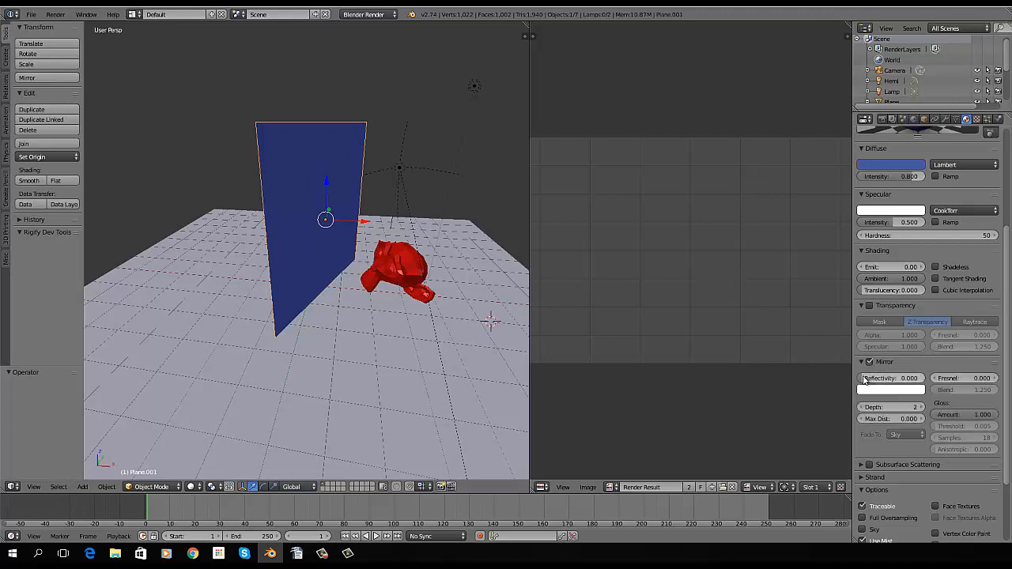
{"action": "left_click_drag", "start_coordinate": [864, 380], "coordinate": [917, 378]}
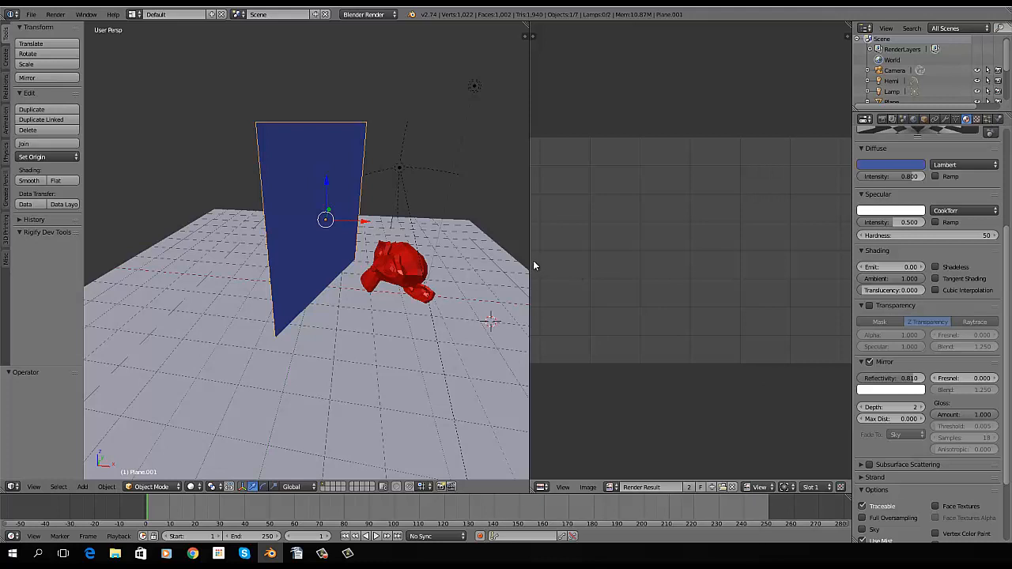
Step: Delete the Hemi lamp above the red monkey head
{"action": "right_click", "coordinate": [400, 169]}
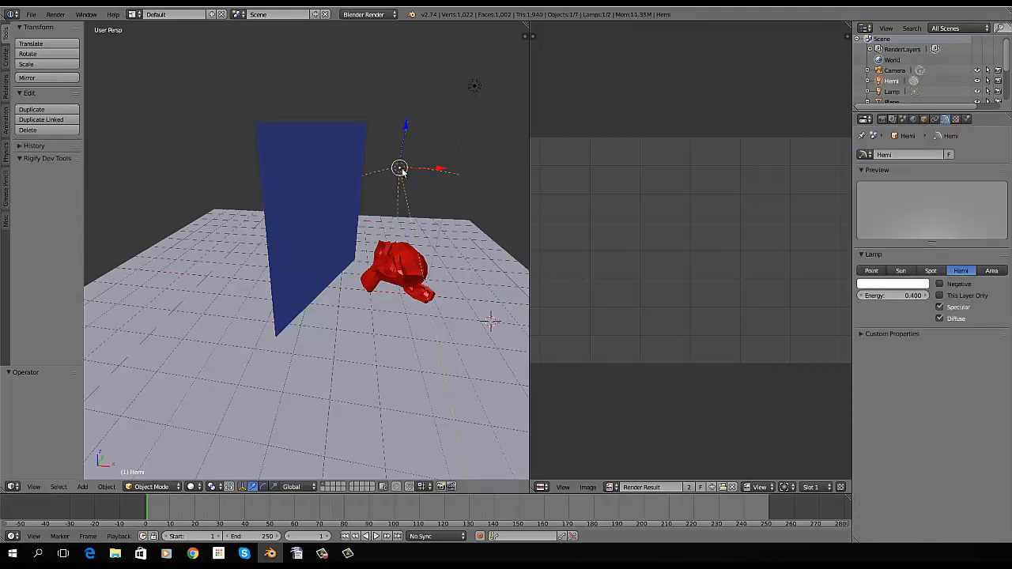
{"action": "key", "text": "x"}
{"action": "left_click", "coordinate": [394, 169]}
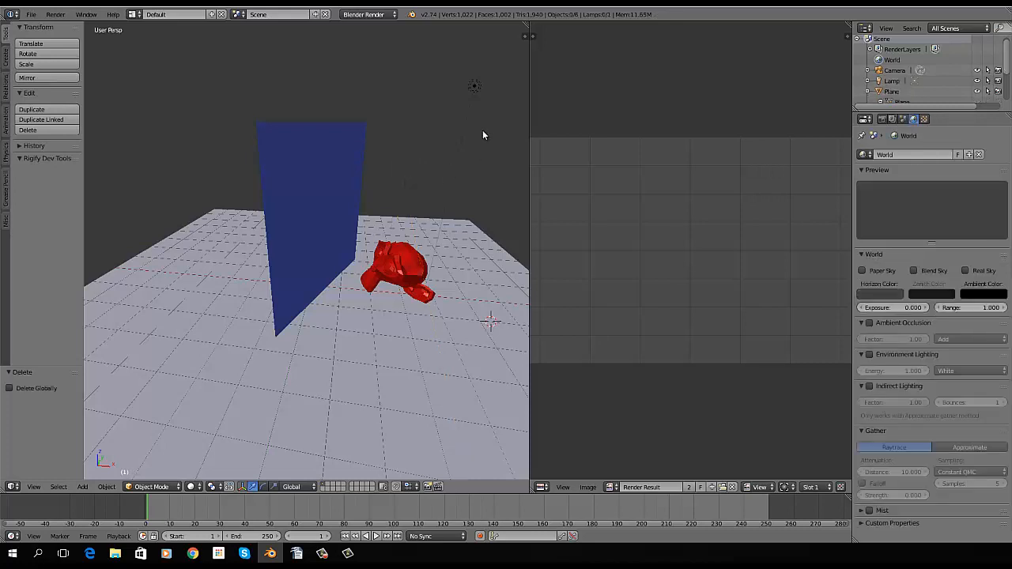
Step: Set the remaining point lamp's energy to 3 and change its type to Spot
{"action": "right_click", "coordinate": [475, 85]}
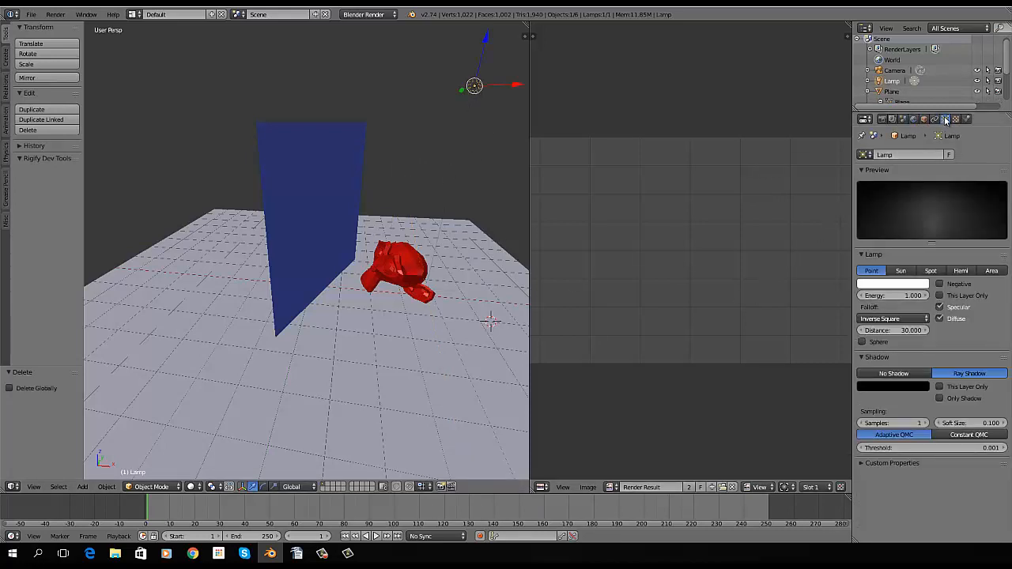
{"action": "left_click", "coordinate": [893, 295]}
{"action": "type", "text": "3"}
{"action": "key", "text": "Return"}
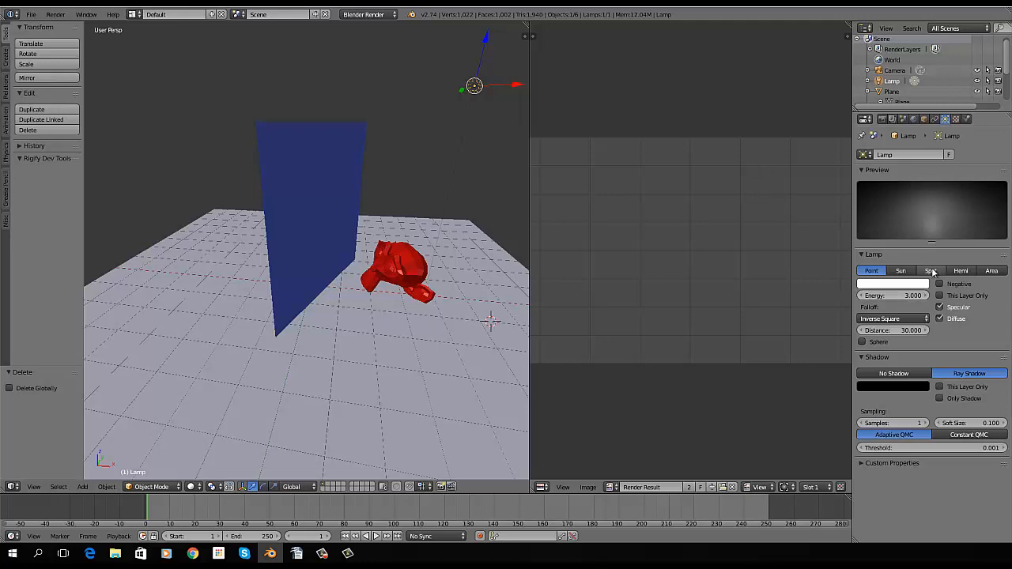
{"action": "left_click", "coordinate": [931, 271]}
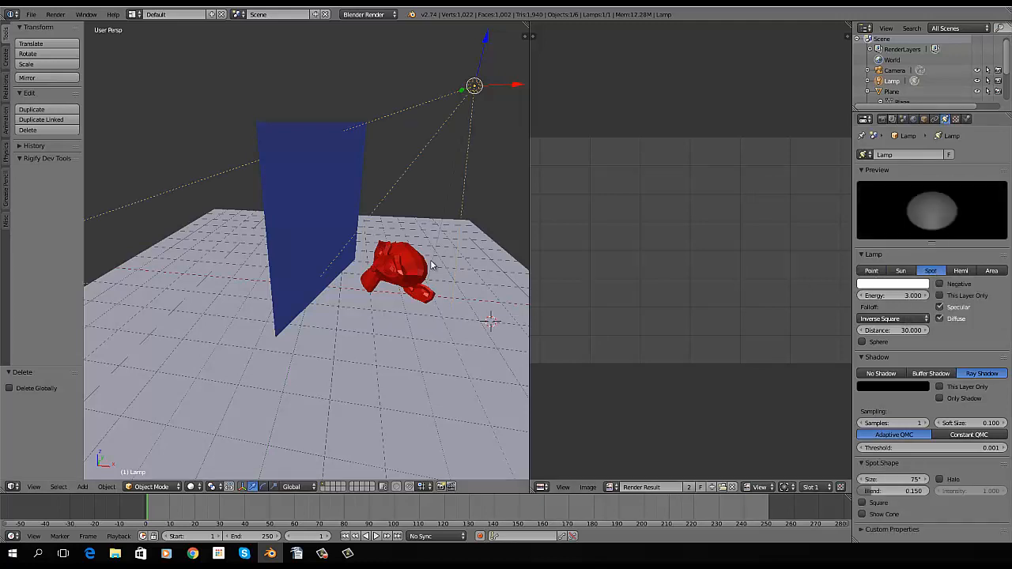
{"action": "middle_click_drag", "start_coordinate": [428, 263], "coordinate": [461, 159]}
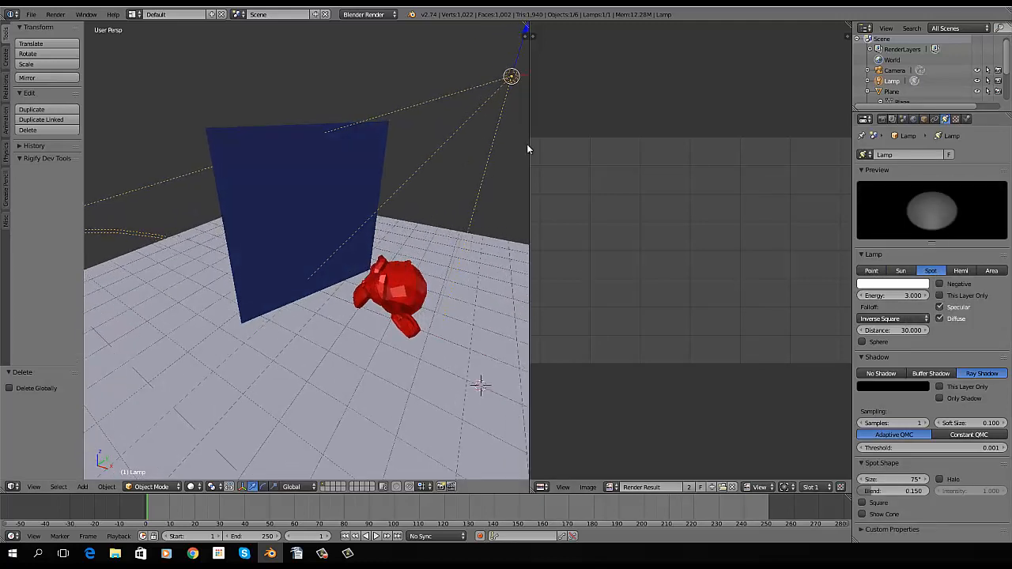
{"action": "middle_click_drag", "start_coordinate": [327, 311], "coordinate": [407, 401]}
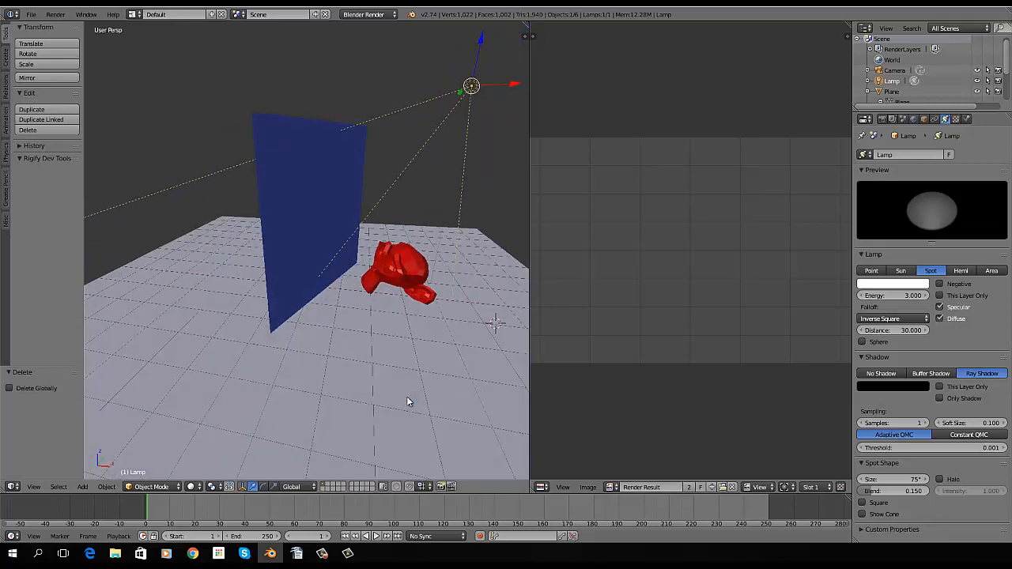
Step: Set the world's horizon color to pure black
{"action": "left_click", "coordinate": [914, 118]}
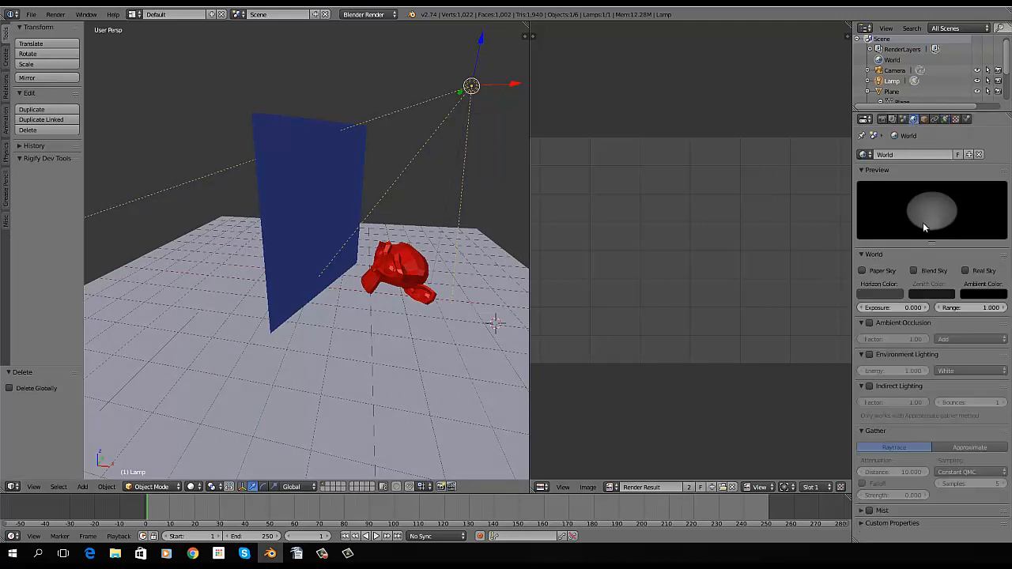
{"action": "left_click", "coordinate": [879, 295]}
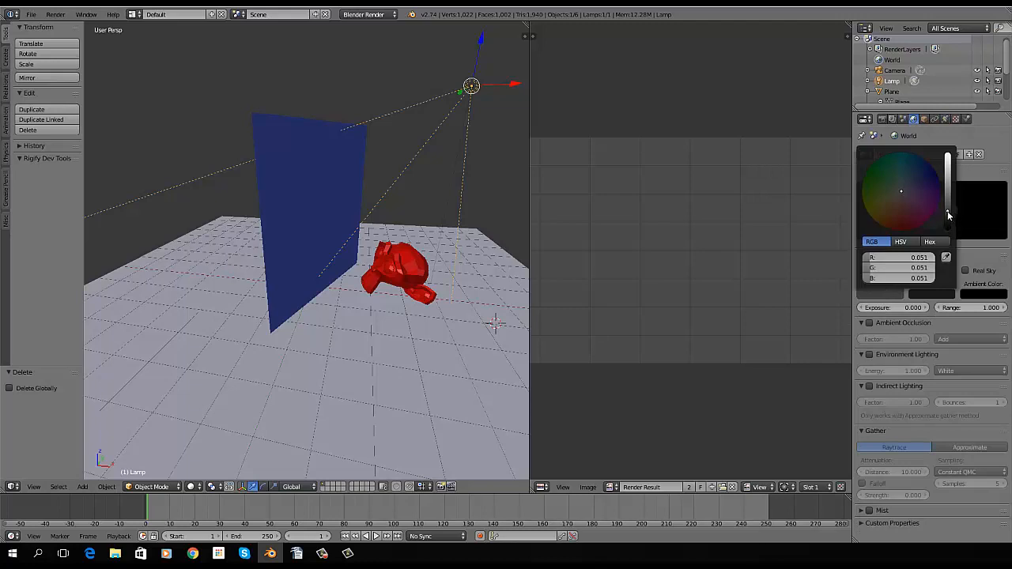
{"action": "left_click_drag", "start_coordinate": [946, 210], "coordinate": [947, 234]}
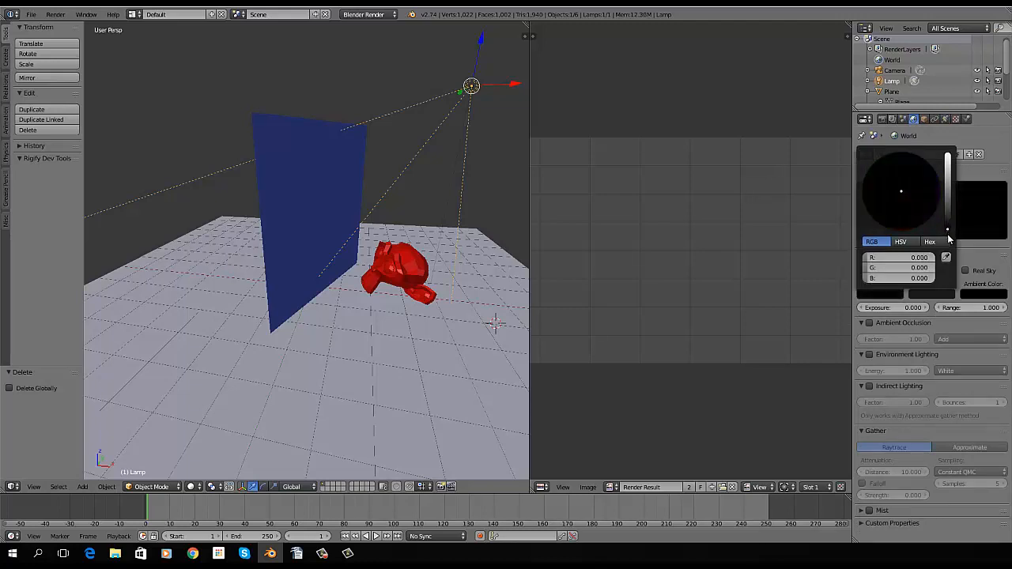
Step: Enable ambient occlusion for the world with a factor of 0.01
{"action": "left_click", "coordinate": [869, 323]}
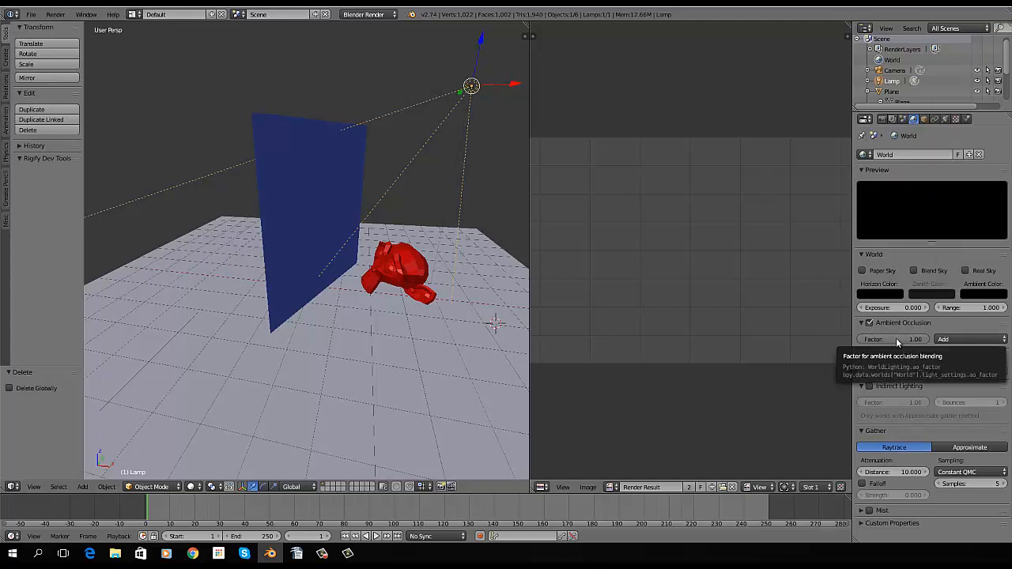
{"action": "left_click", "coordinate": [896, 338]}
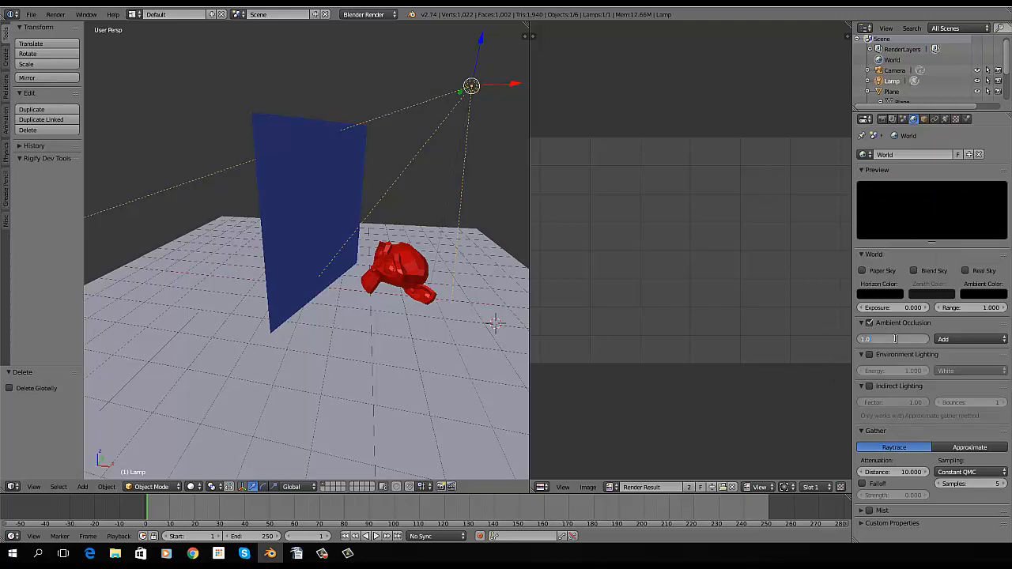
{"action": "type", "text": ".01"}
{"action": "key", "text": "Return"}
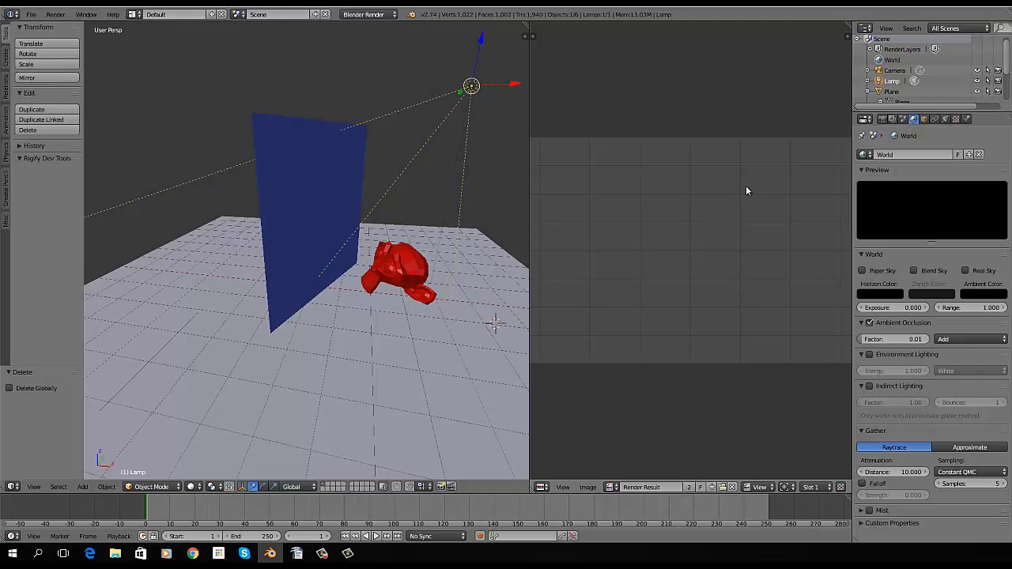
Step: Set the render resolution to 640 by 480 pixels for the camera view
{"action": "left_click", "coordinate": [882, 119]}
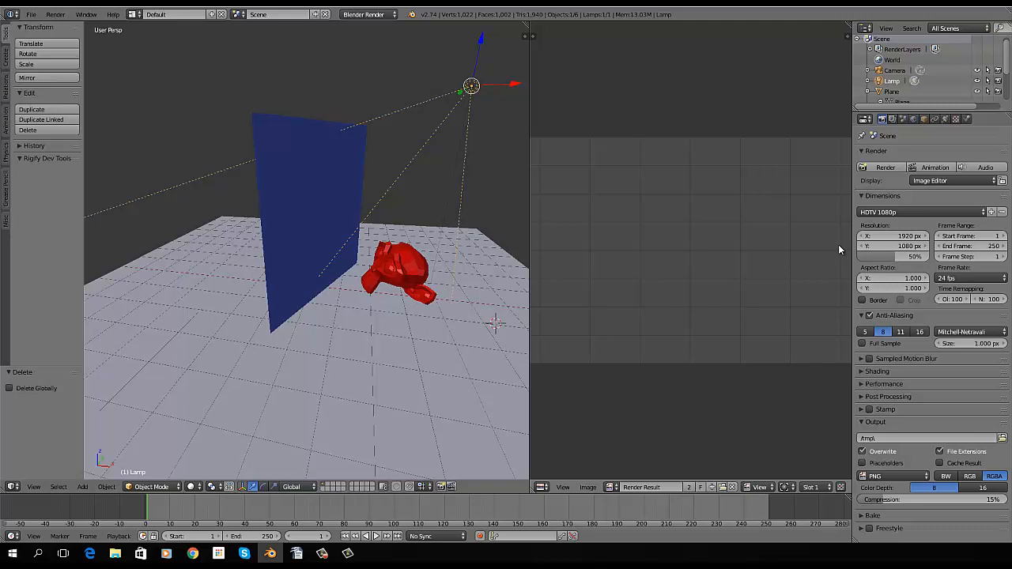
{"action": "key", "text": "KP_0"}
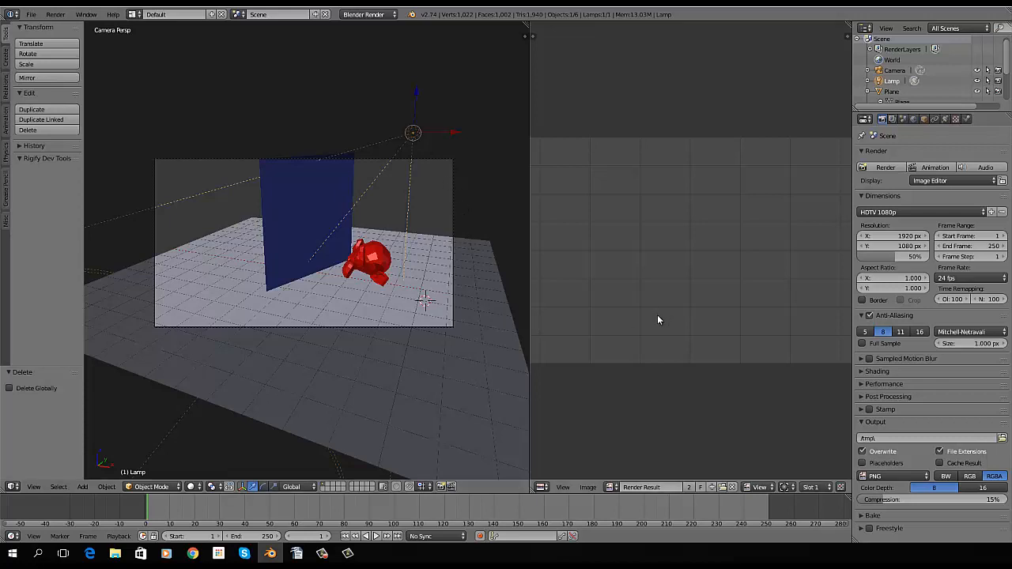
{"action": "left_click", "coordinate": [909, 236]}
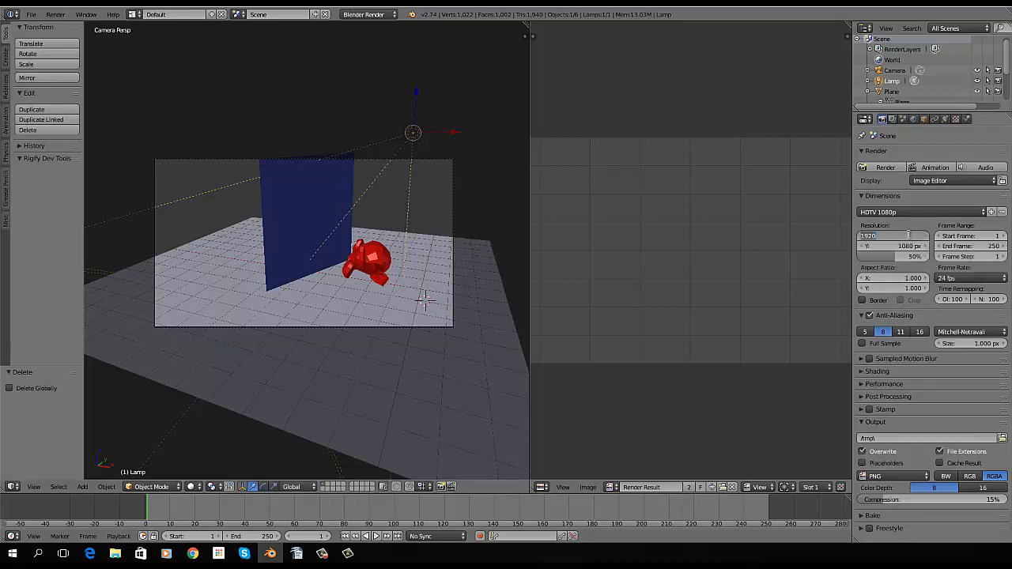
{"action": "type", "text": "640"}
{"action": "key", "text": "Tab"}
{"action": "type", "text": "480"}
{"action": "key", "text": "Return"}
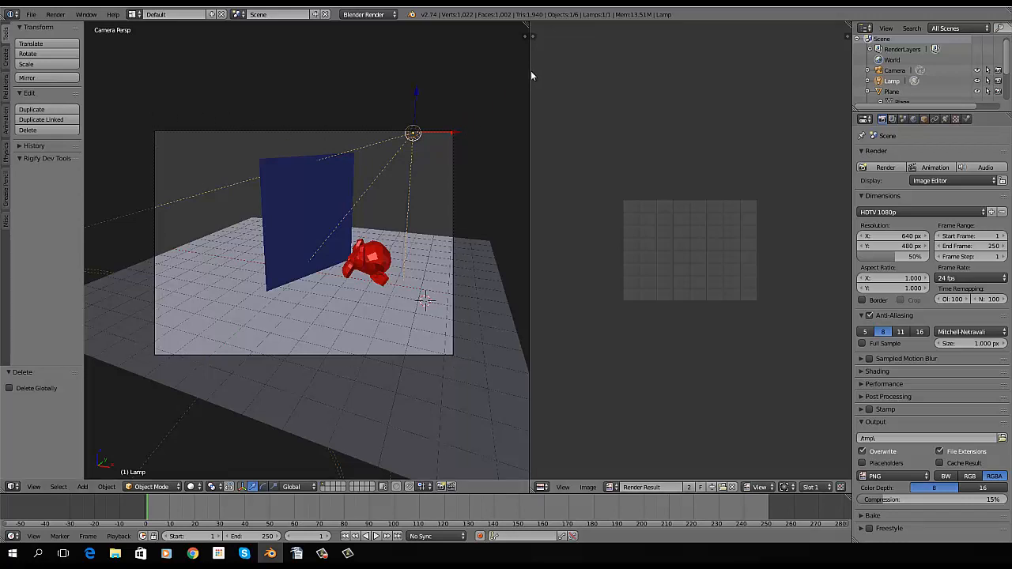
Step: Widen the image editor and render the scene, raising the resolution scale to 100%
{"action": "left_click_drag", "start_coordinate": [529, 74], "coordinate": [483, 82]}
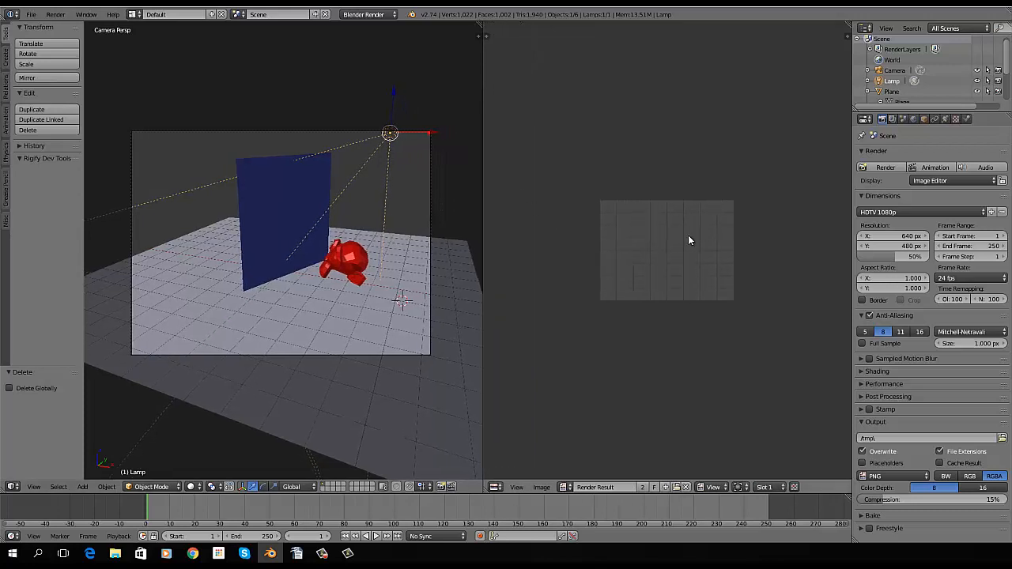
{"action": "key", "text": "F12"}
{"action": "scroll", "coordinate": [684, 237], "scroll_direction": "up", "scroll_amount": 4}
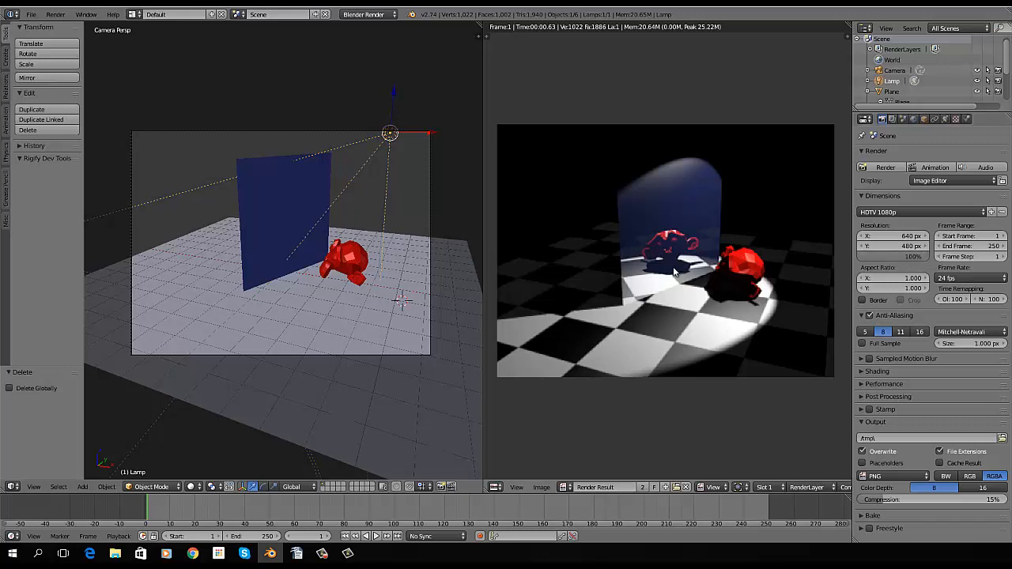
{"action": "key", "text": "F12"}
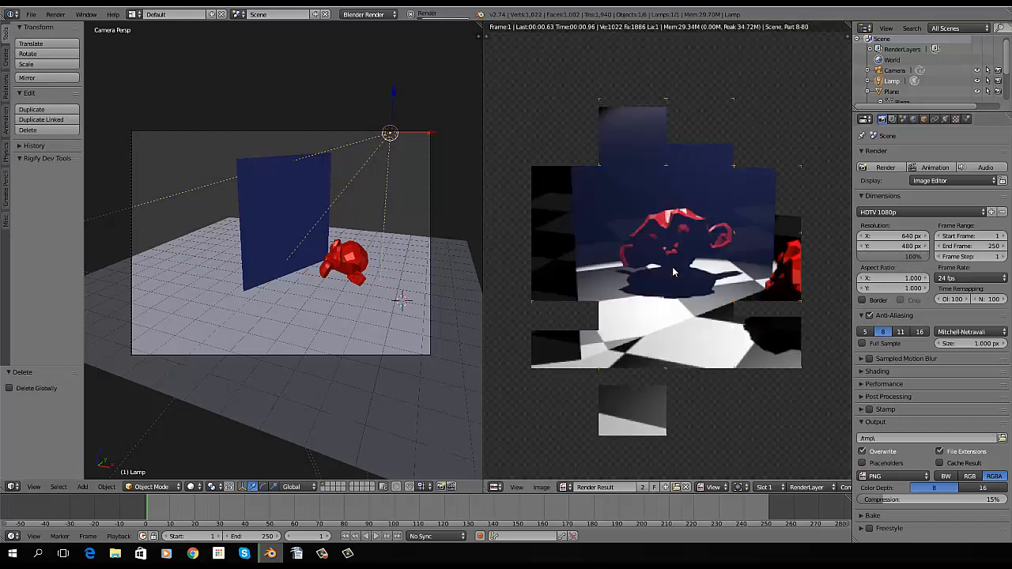
{"action": "scroll", "coordinate": [673, 271], "scroll_direction": "down", "scroll_amount": 2}
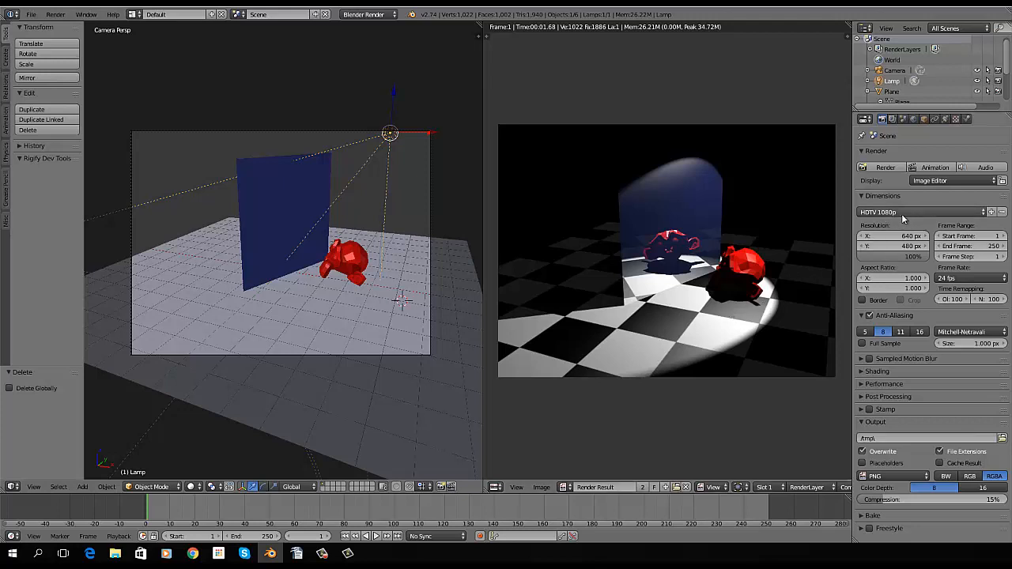
Step: Render the scene with the HDTV 1080p dimension preset at a 50% resolution scale
{"action": "left_click", "coordinate": [985, 213]}
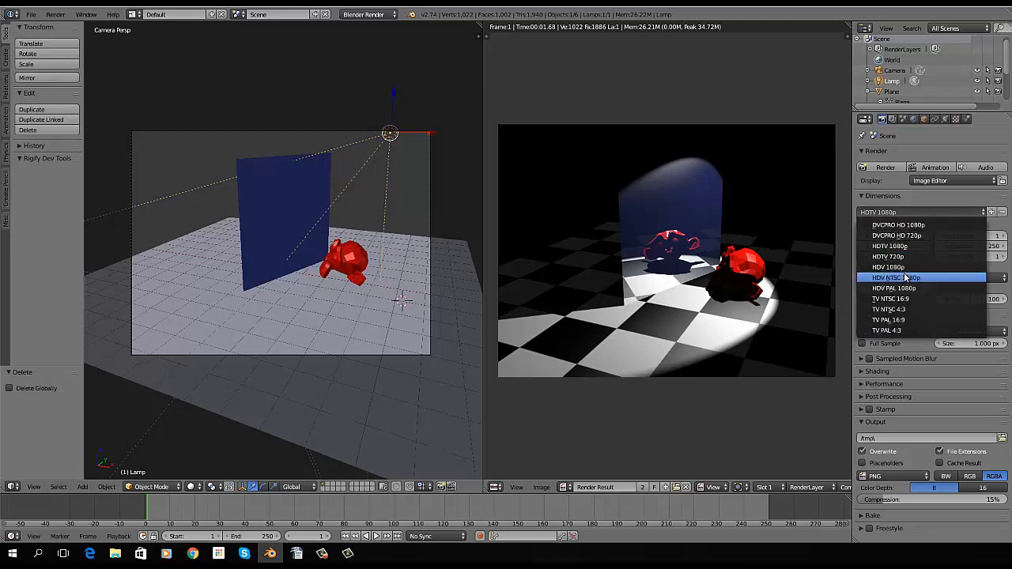
{"action": "left_click", "coordinate": [901, 247]}
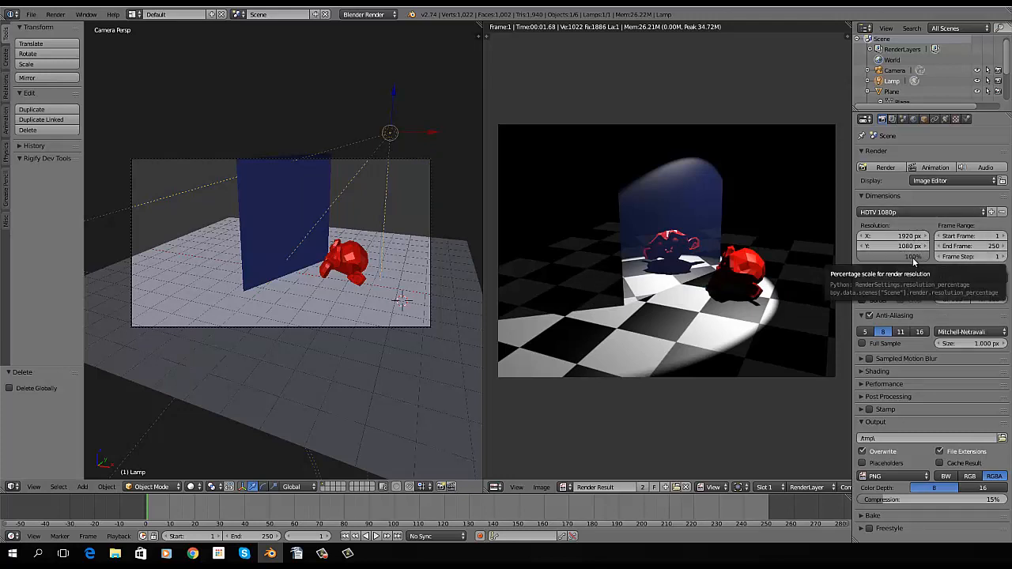
{"action": "left_click", "coordinate": [912, 257]}
{"action": "type", "text": "50"}
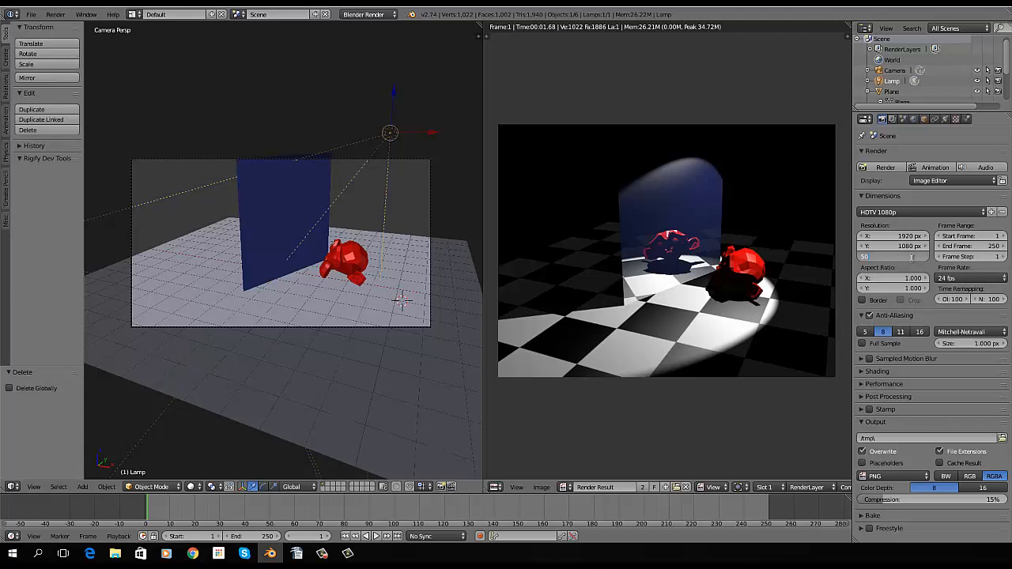
{"action": "key", "text": "Return"}
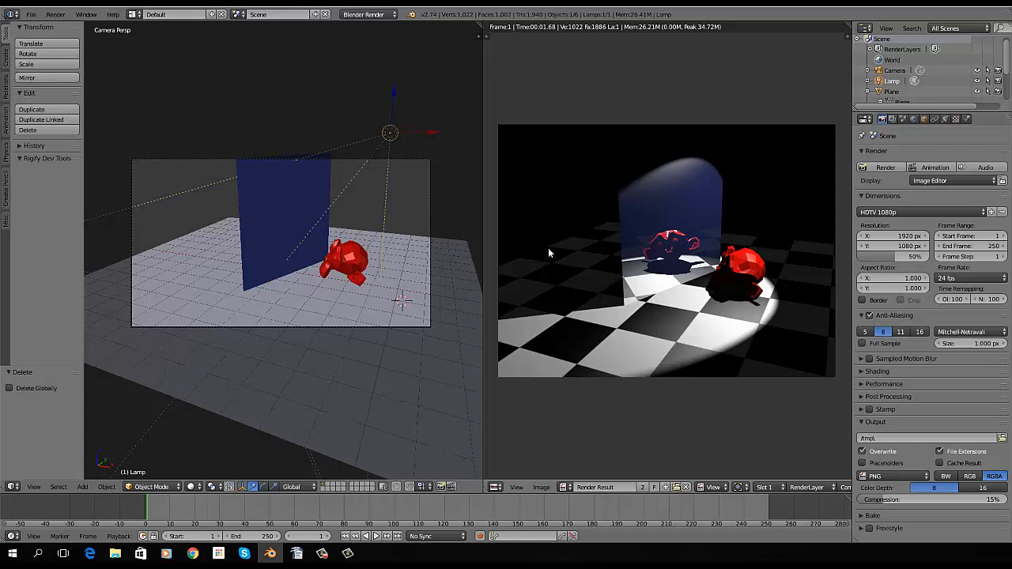
{"action": "key", "text": "F12"}
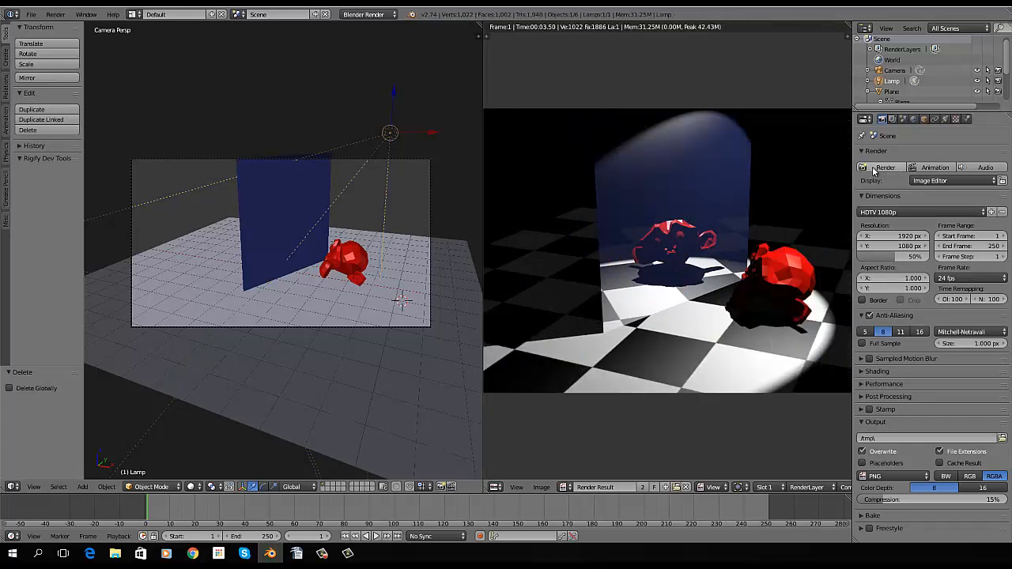
{"action": "scroll", "coordinate": [695, 249], "scroll_direction": "down", "scroll_amount": 2}
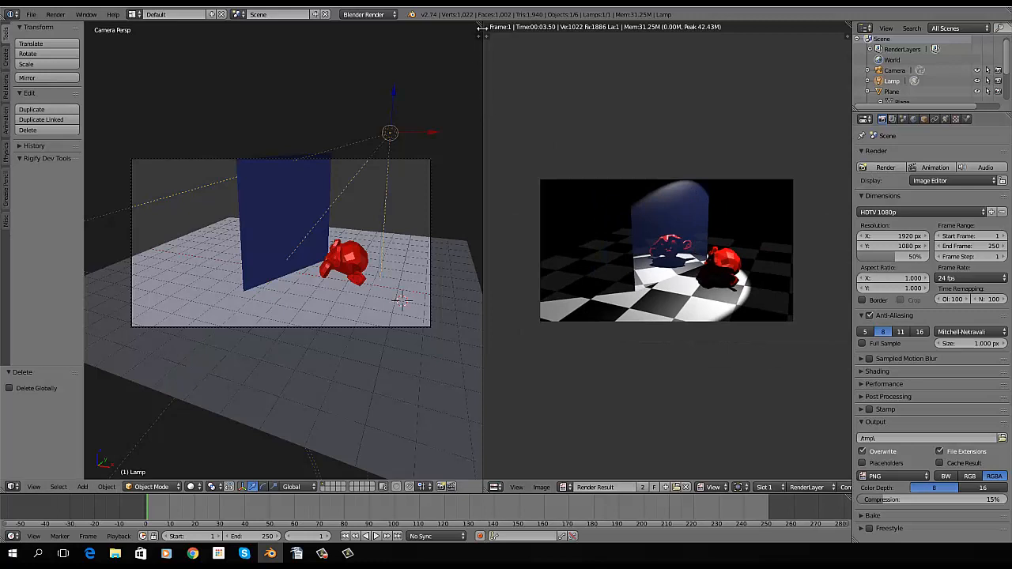
Step: Join the 3D view over the image editor and render the scene at 100% resolution scale
{"action": "left_click_drag", "start_coordinate": [478, 26], "coordinate": [560, 124]}
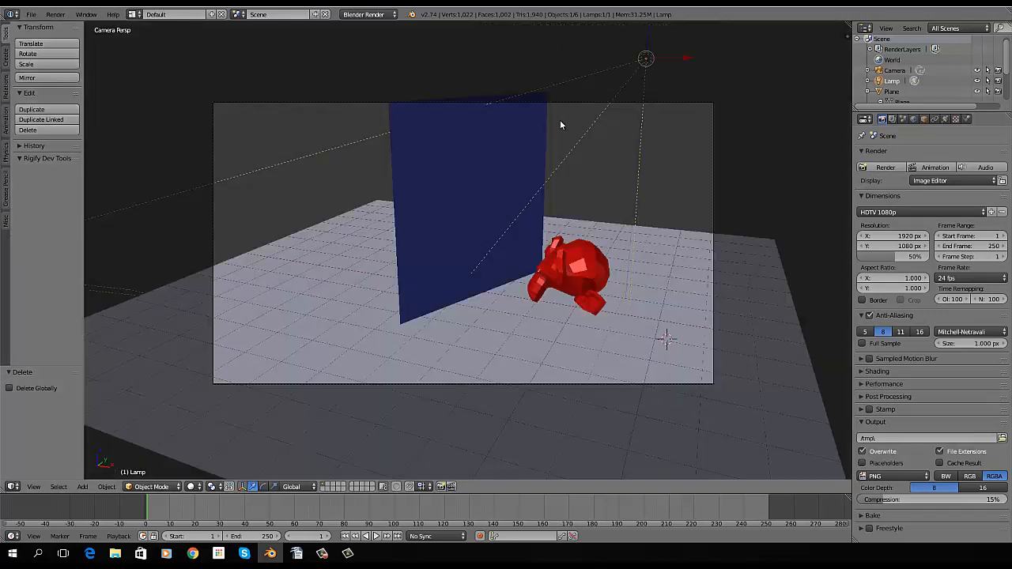
{"action": "key", "text": "F12"}
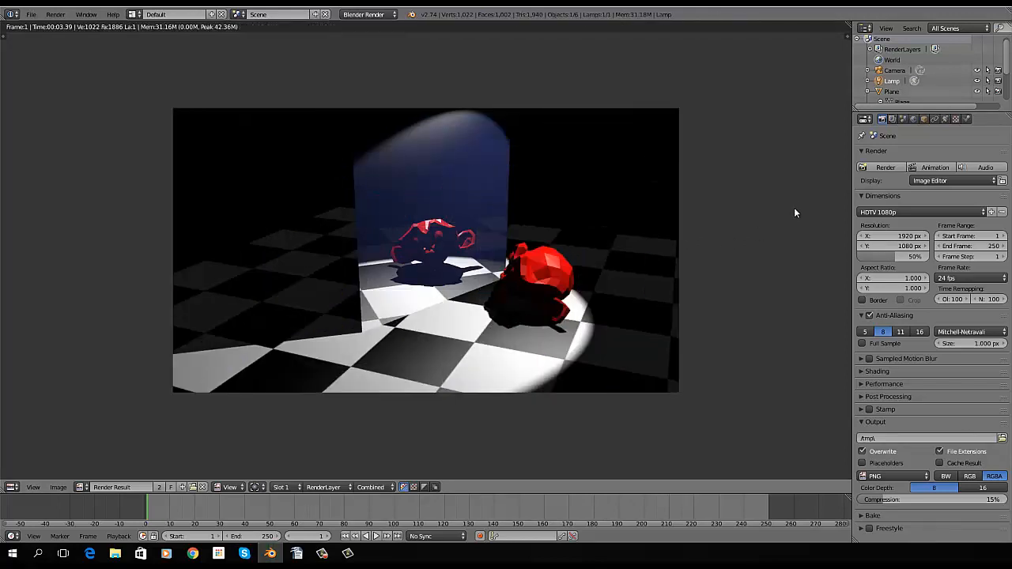
{"action": "left_click_drag", "start_coordinate": [895, 254], "coordinate": [946, 258]}
{"action": "left_click", "coordinate": [885, 167]}
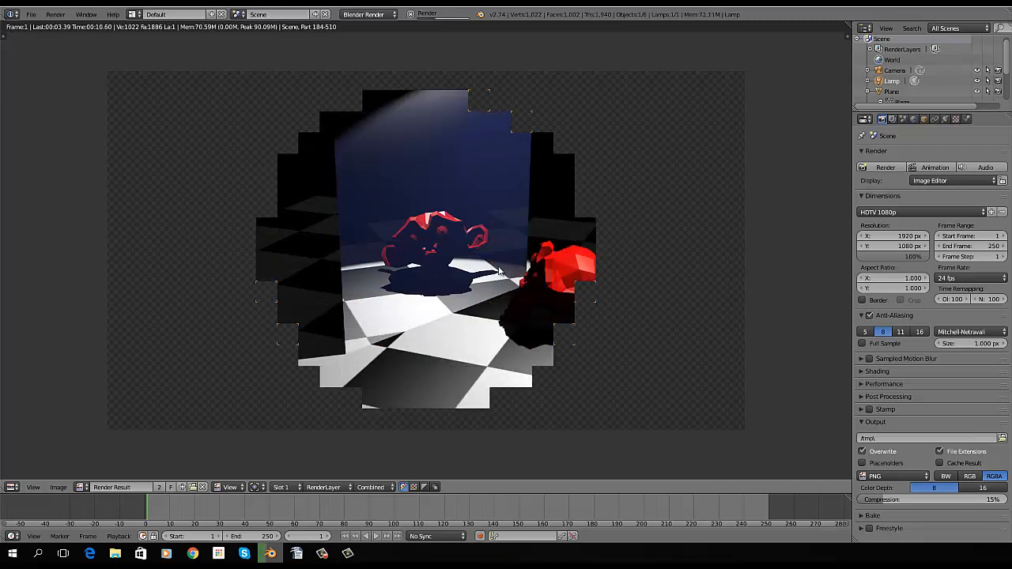
Step: Save the rendered image to the Desktop as monkeyspot.png in PNG format
{"action": "left_click", "coordinate": [55, 488]}
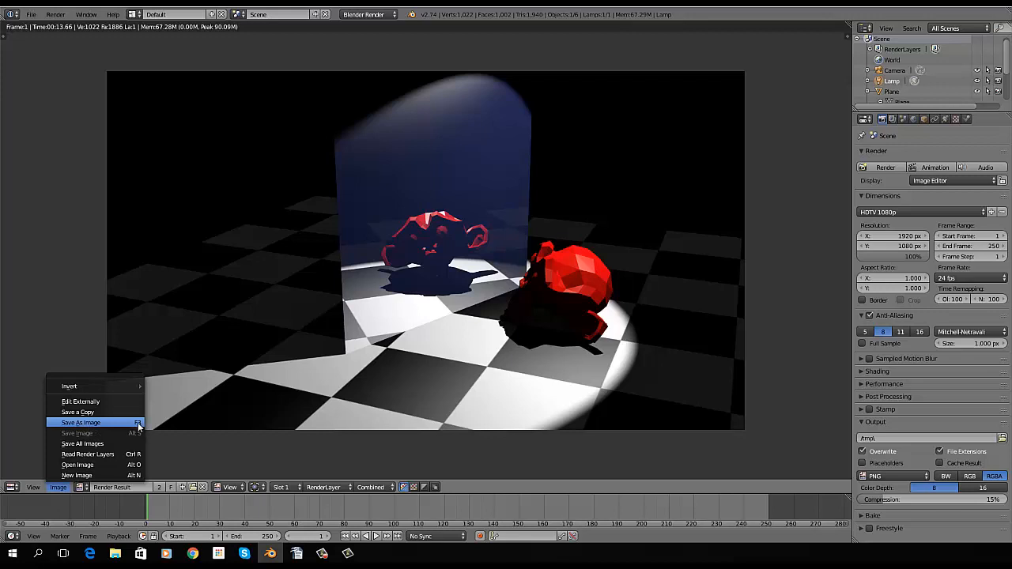
{"action": "left_click", "coordinate": [104, 422]}
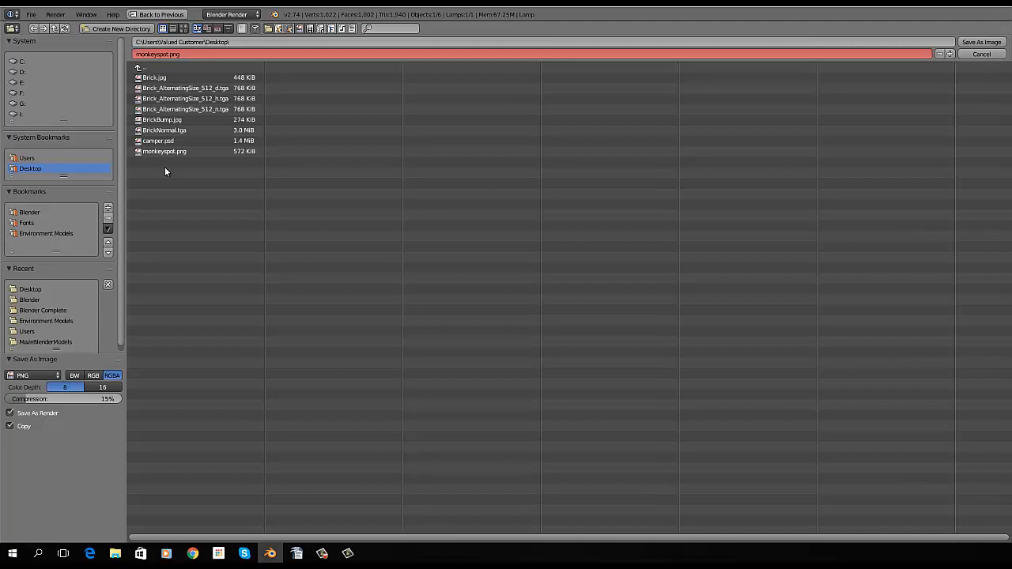
{"action": "left_click", "coordinate": [32, 375]}
{"action": "left_click", "coordinate": [190, 55]}
{"action": "type", "text": "mo"}
{"action": "left_click", "coordinate": [978, 45]}
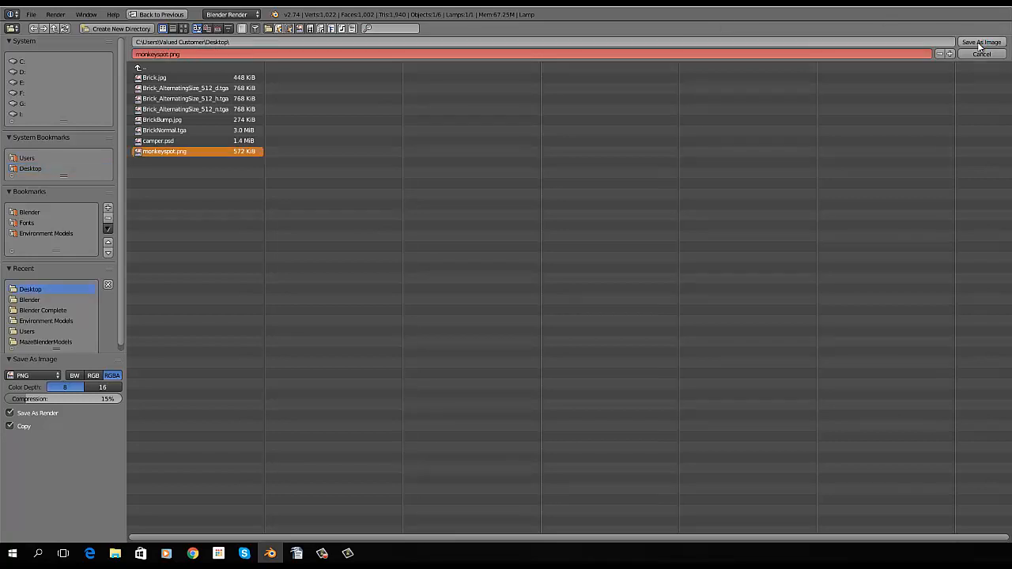
{"action": "left_click", "coordinate": [979, 44]}
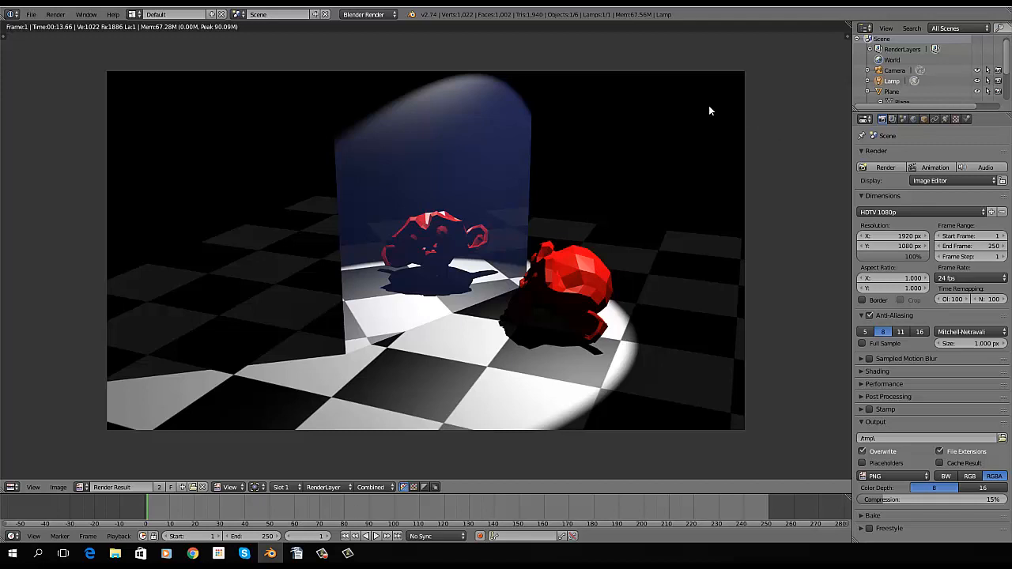
Step: Open the list of render dimension presets
{"action": "left_click", "coordinate": [979, 213]}
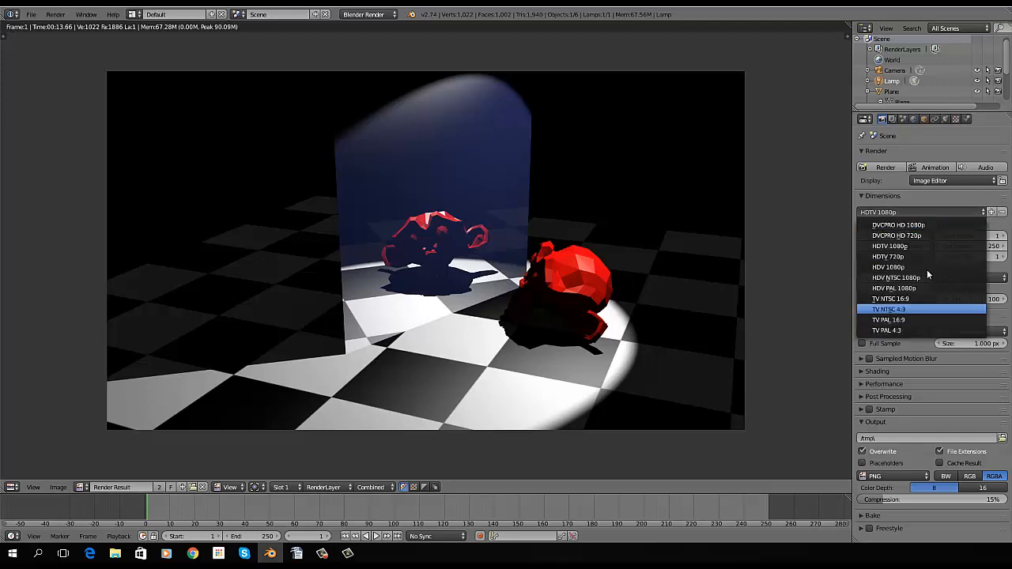